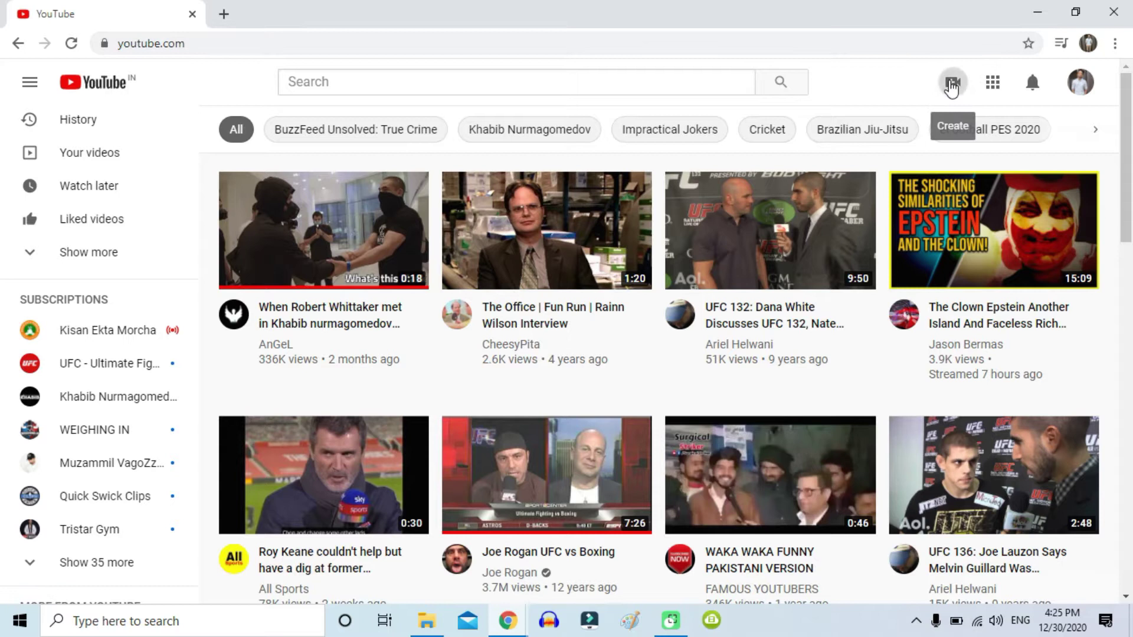
# Start uploading the video file 'cyberpunk rusia' through Create > Upload video
pyautogui.click(951, 86)
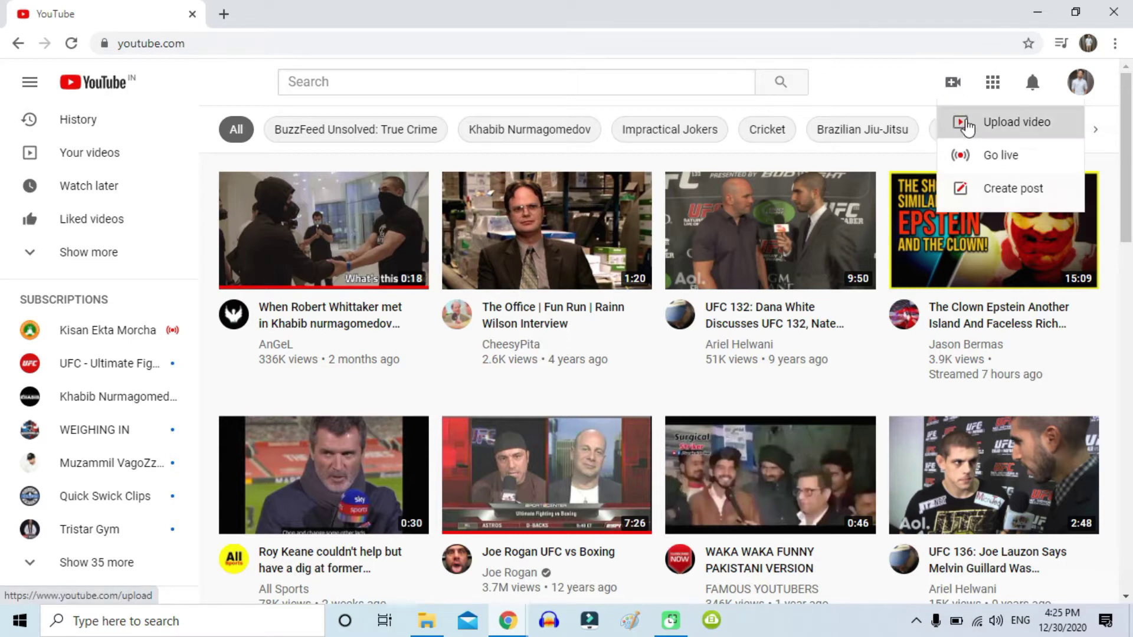
pyautogui.click(967, 126)
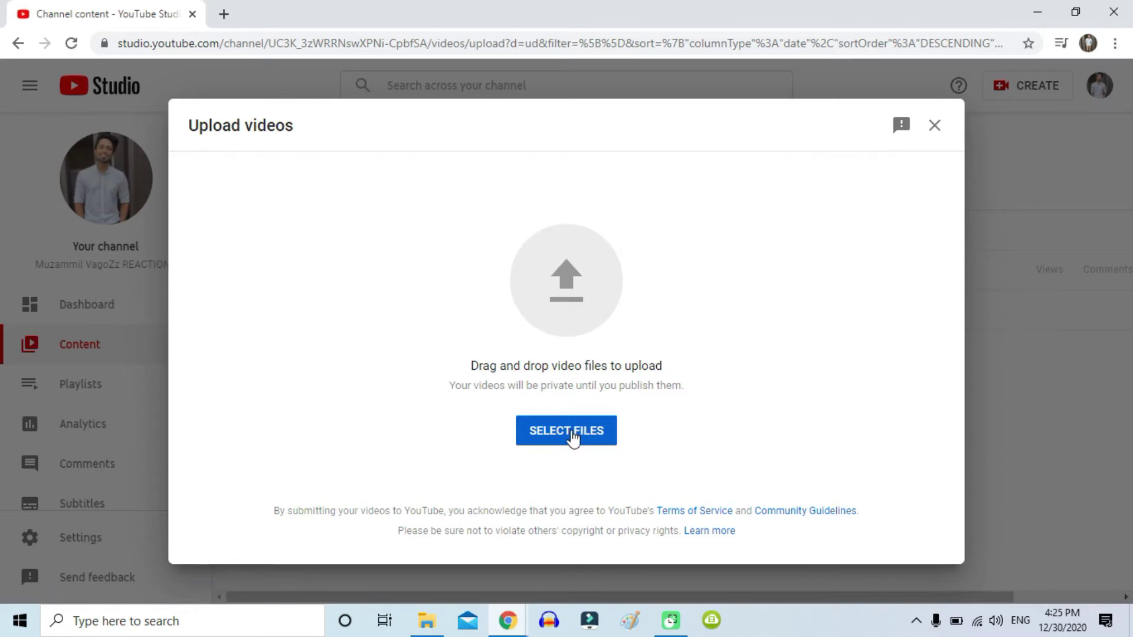
pyautogui.click(573, 436)
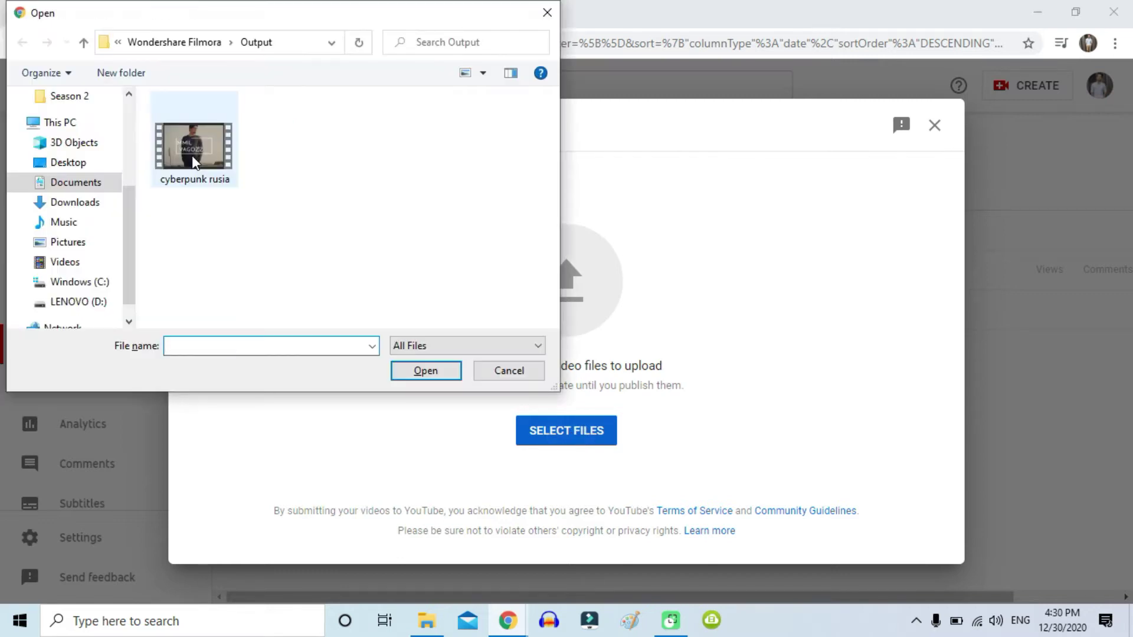
pyautogui.click(193, 155)
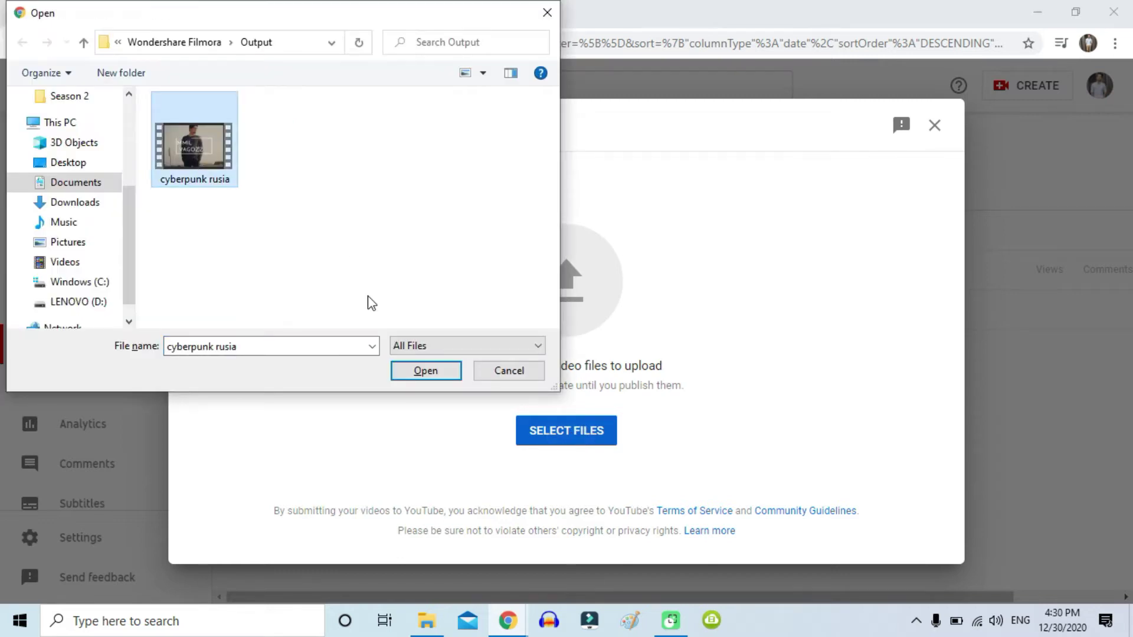
pyautogui.click(418, 370)
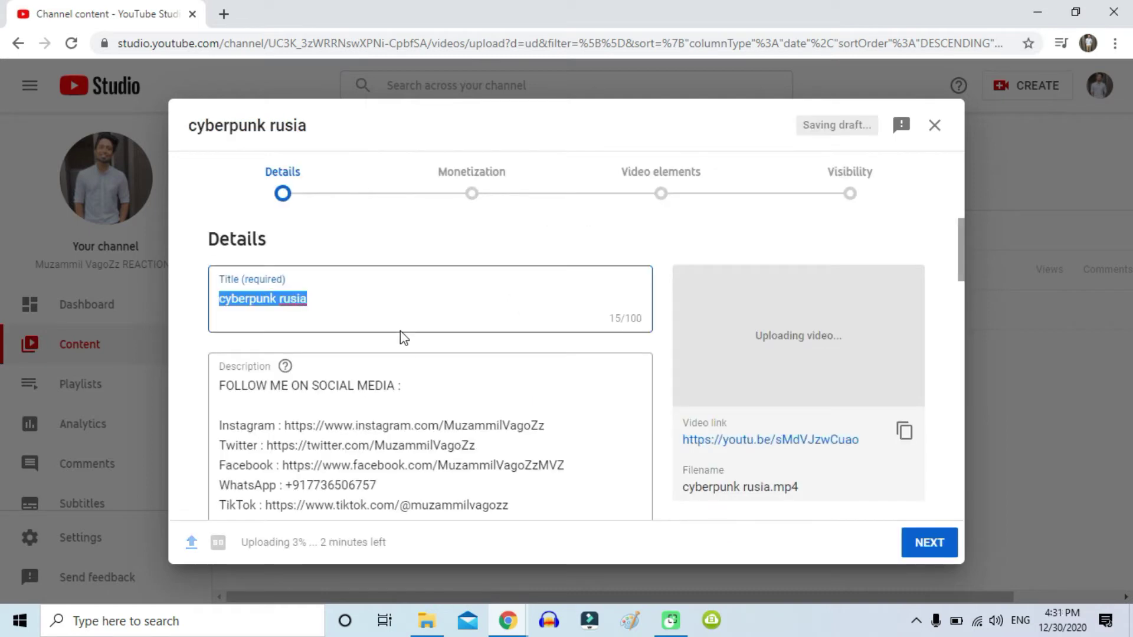
# Expand the upload's extra options, keep English as video language, and go to Visibility
pyautogui.scroll(-4, 400, 335)
pyautogui.scroll(-12, 397, 333)
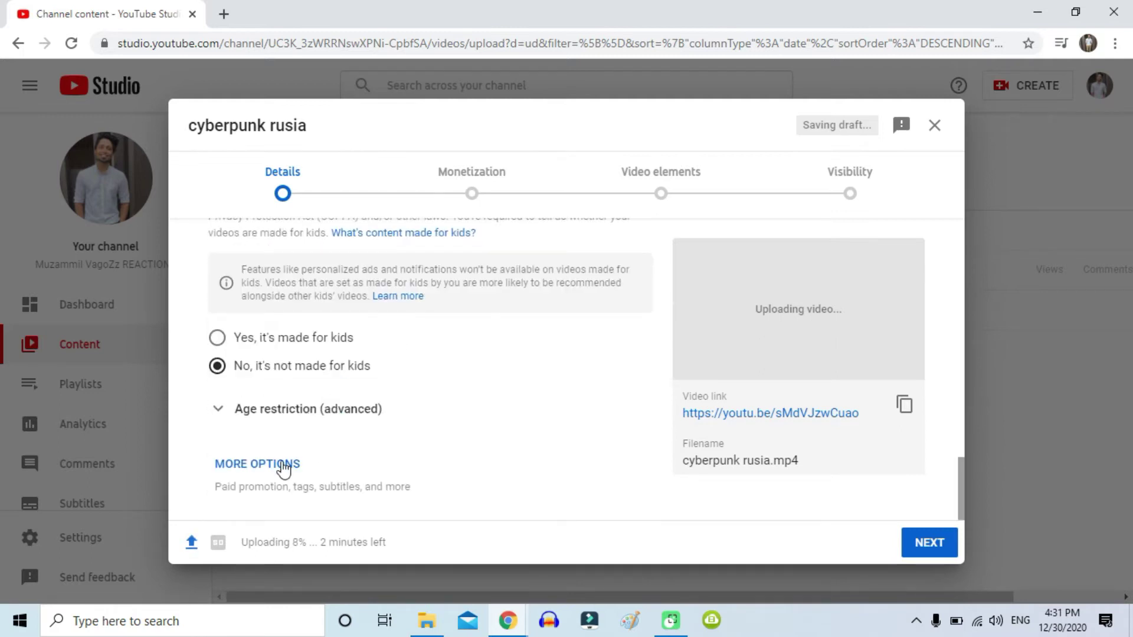
pyautogui.click(286, 465)
pyautogui.scroll(-7, 345, 366)
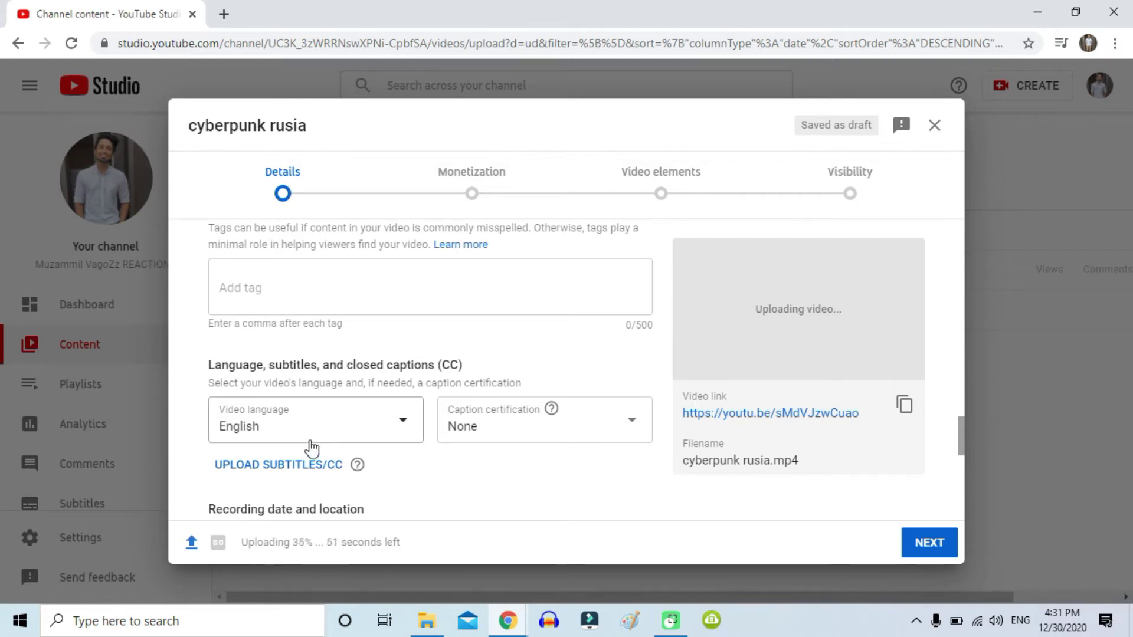
pyautogui.click(319, 440)
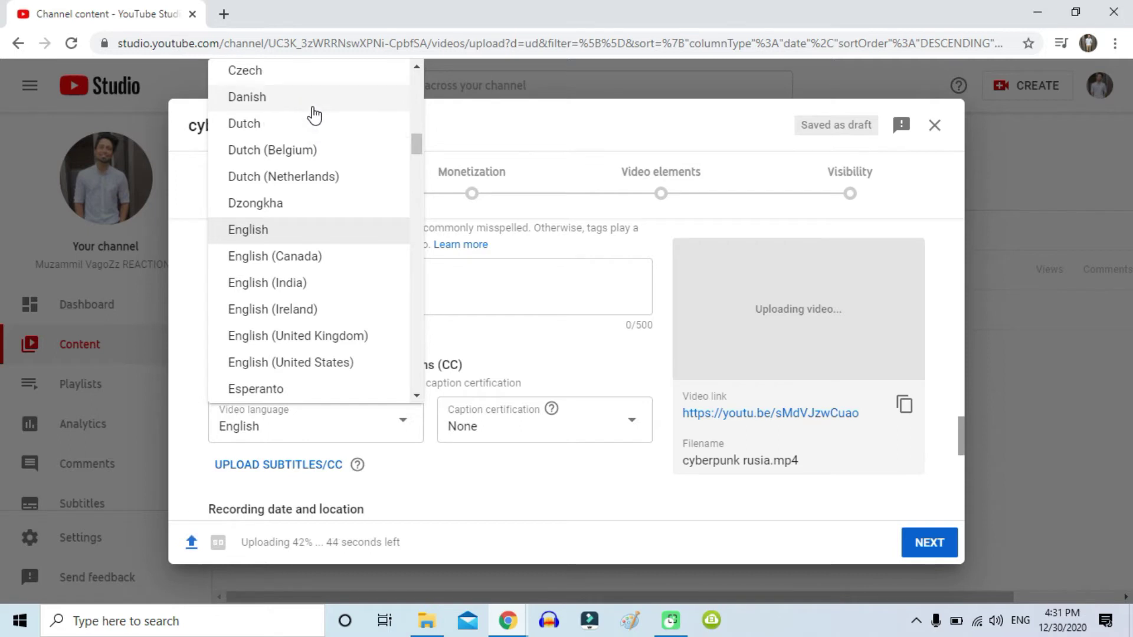
pyautogui.click(487, 353)
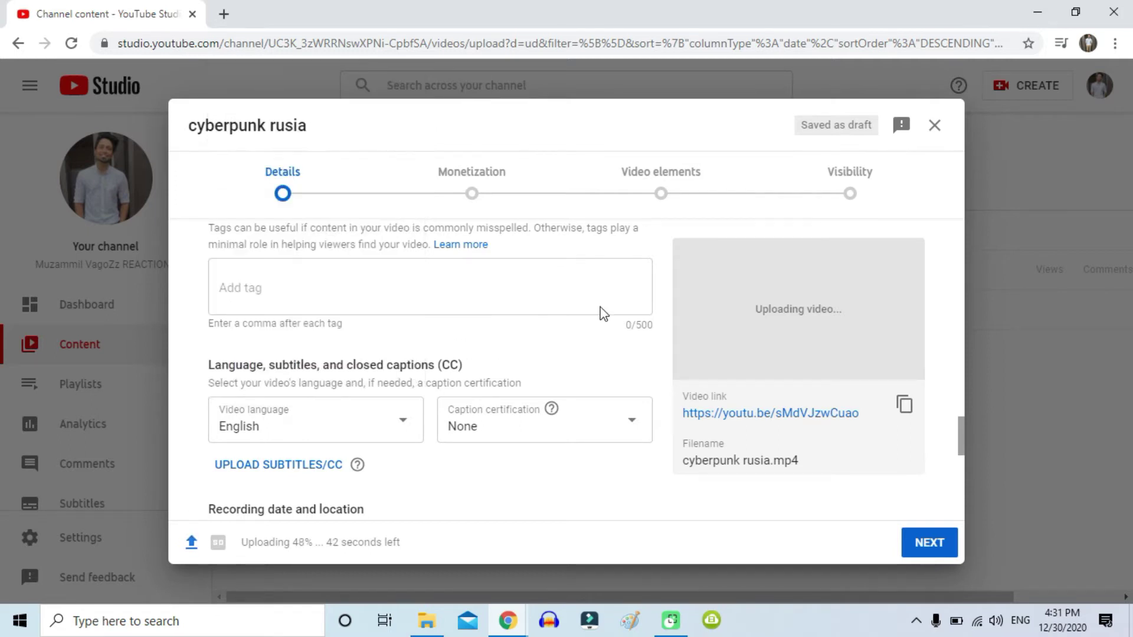
pyautogui.click(845, 183)
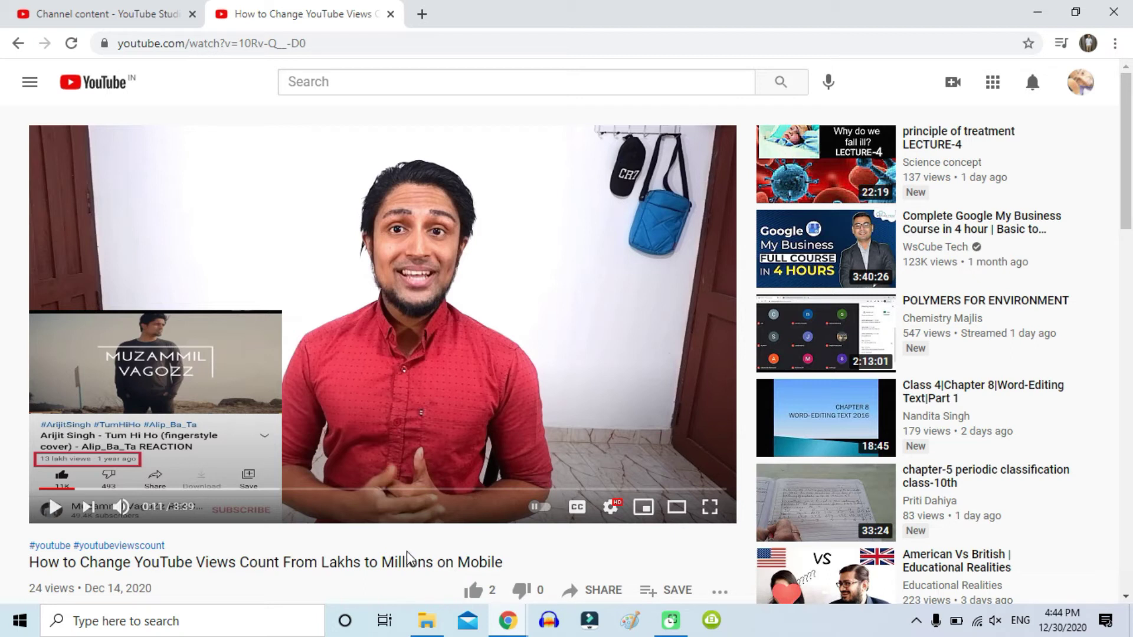
# Turn on captions and auto-translate them into French
pyautogui.click(577, 514)
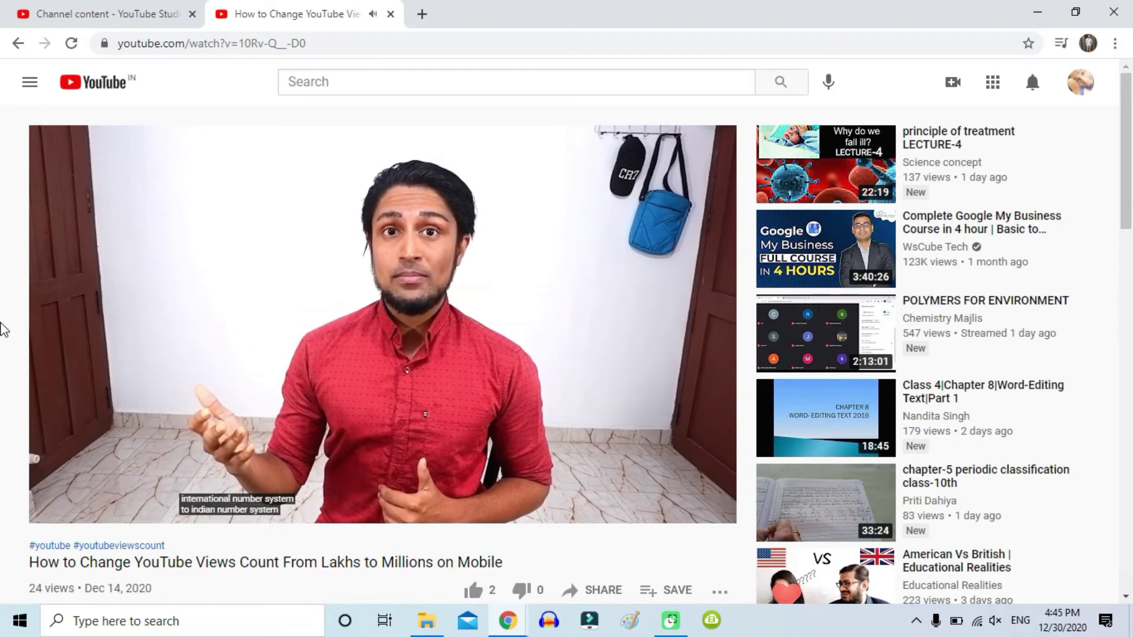
pyautogui.click(579, 367)
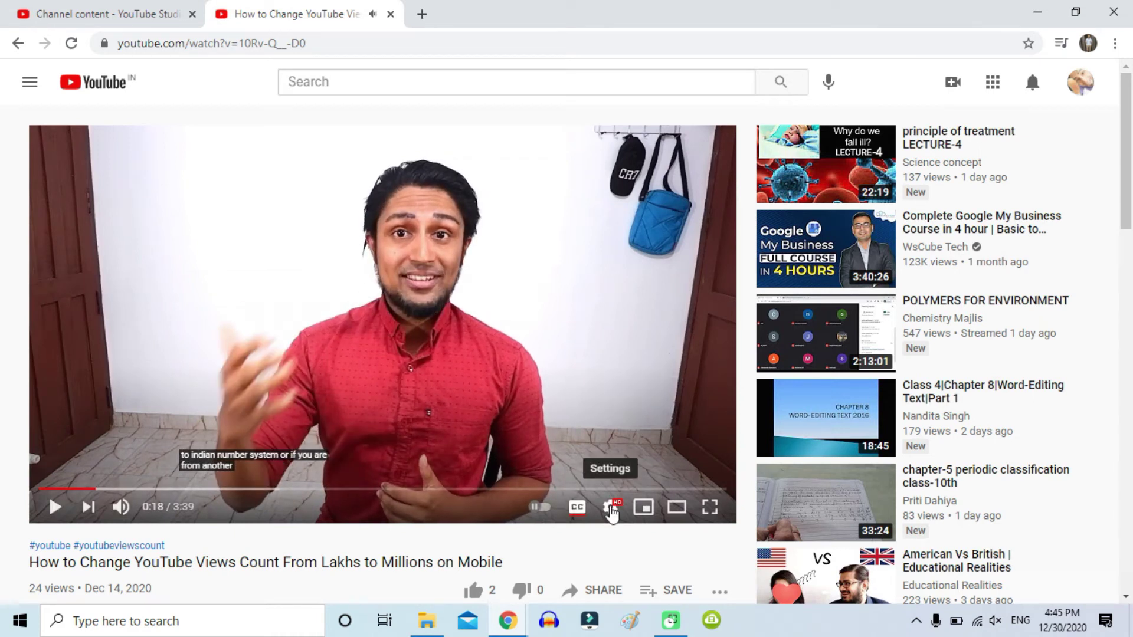
pyautogui.click(611, 511)
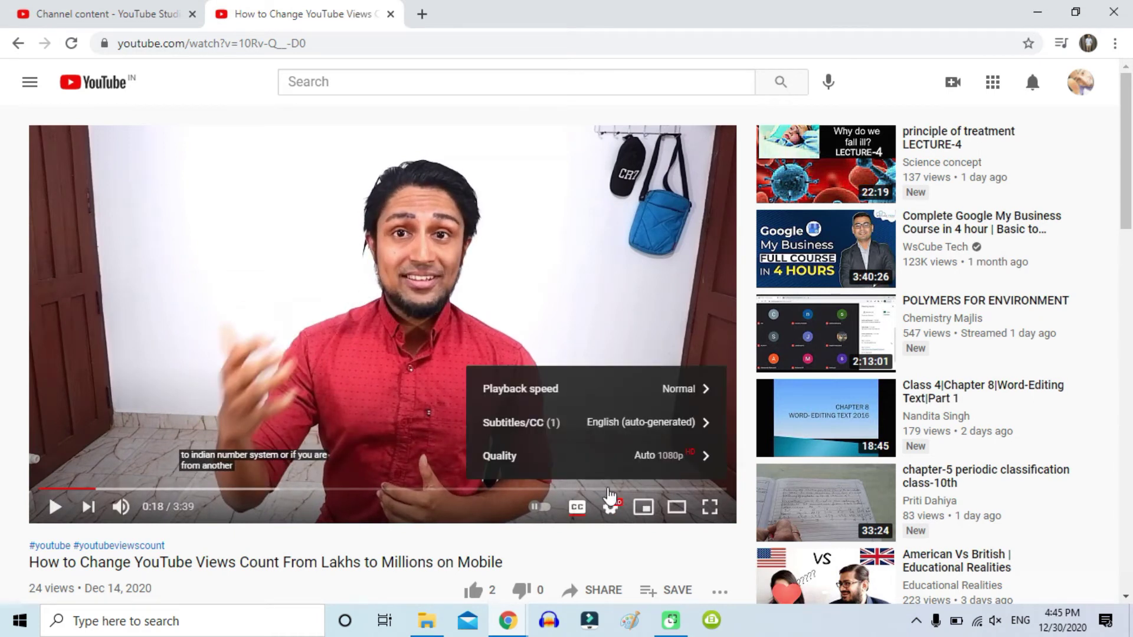
pyautogui.click(597, 435)
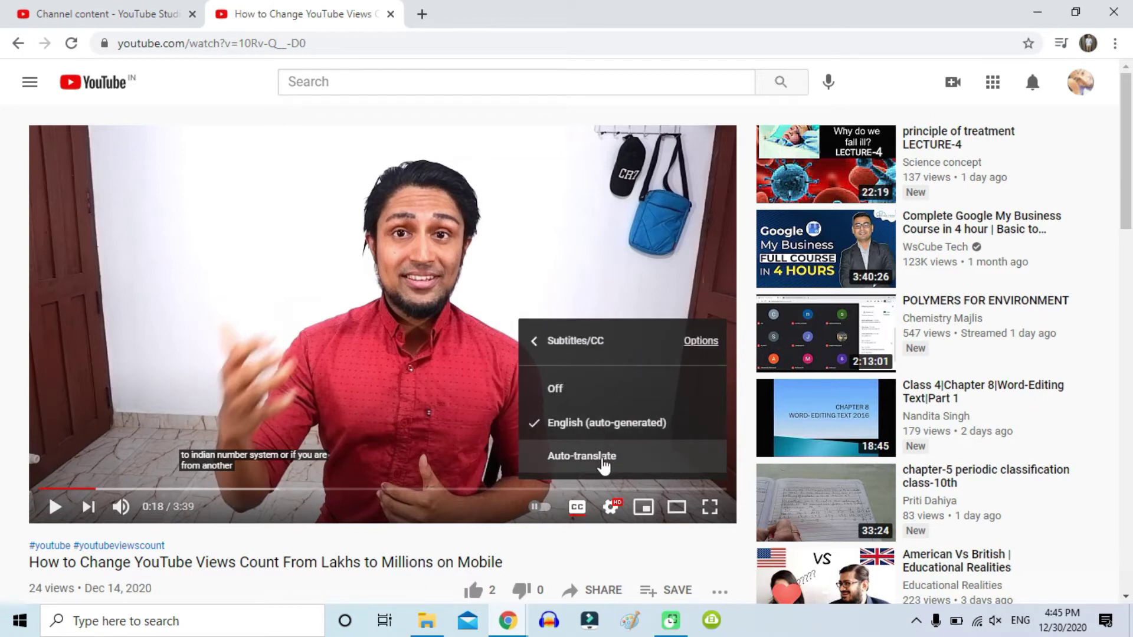
pyautogui.click(603, 466)
pyautogui.scroll(-4, 610, 324)
pyautogui.scroll(-9, 611, 326)
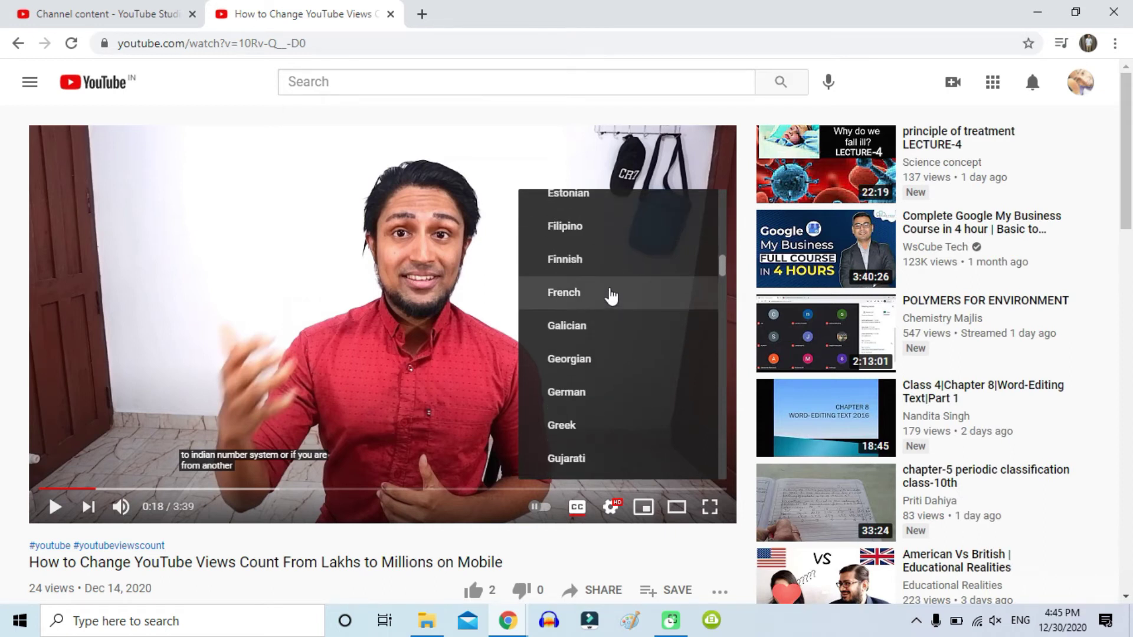
pyautogui.click(611, 295)
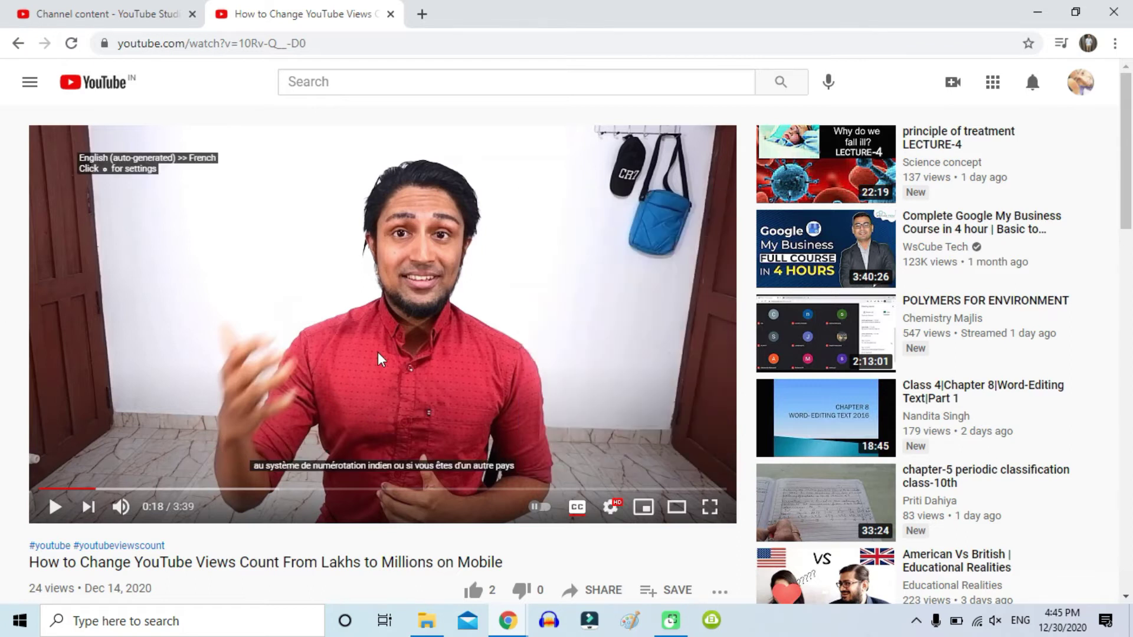
# Play the video, pause it at 0:30, and scroll down to the description
pyautogui.click(380, 358)
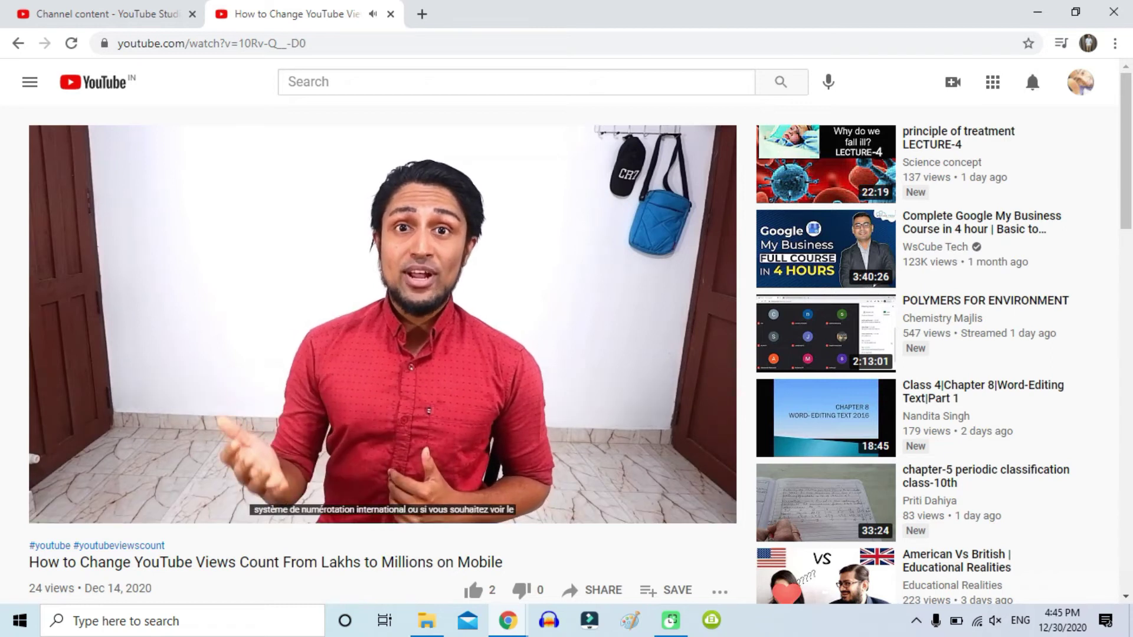
pyautogui.click(520, 298)
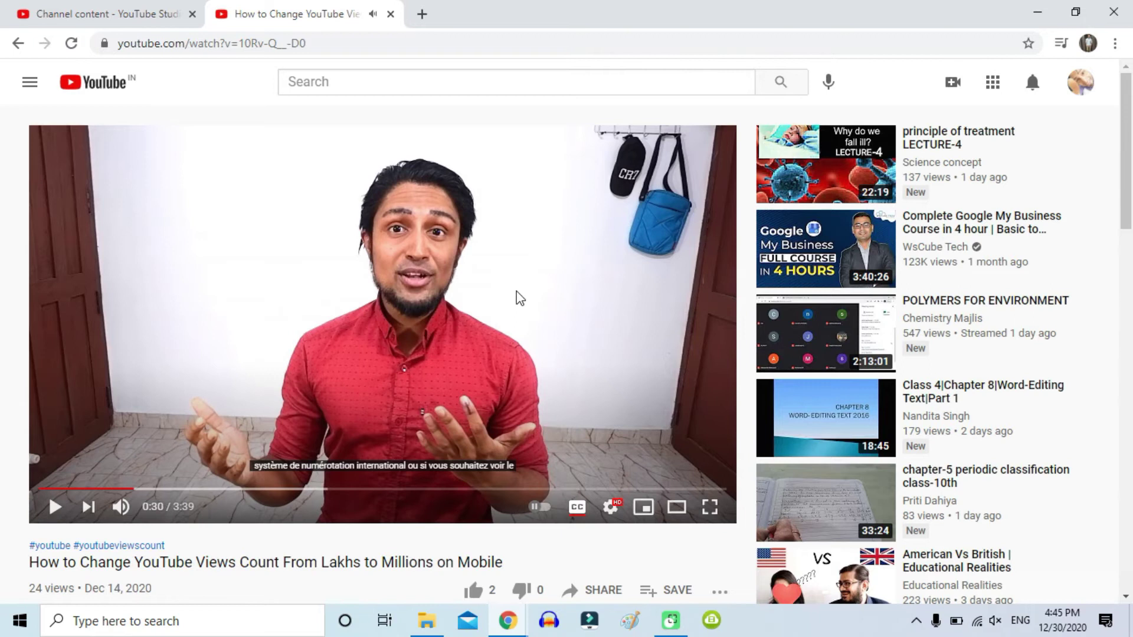
pyautogui.scroll(-3, 520, 298)
pyautogui.scroll(-2, 519, 298)
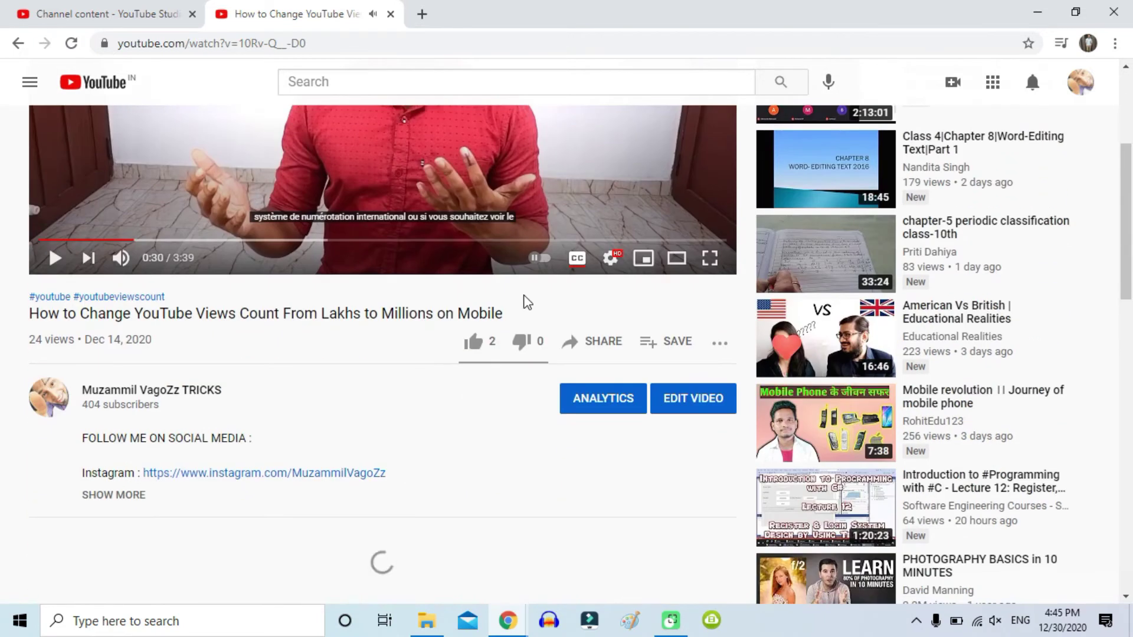
pyautogui.scroll(-3, 526, 301)
# Download the 'English by YouTube (automatic)' captions of the video as captions.sbv
pyautogui.click(689, 242)
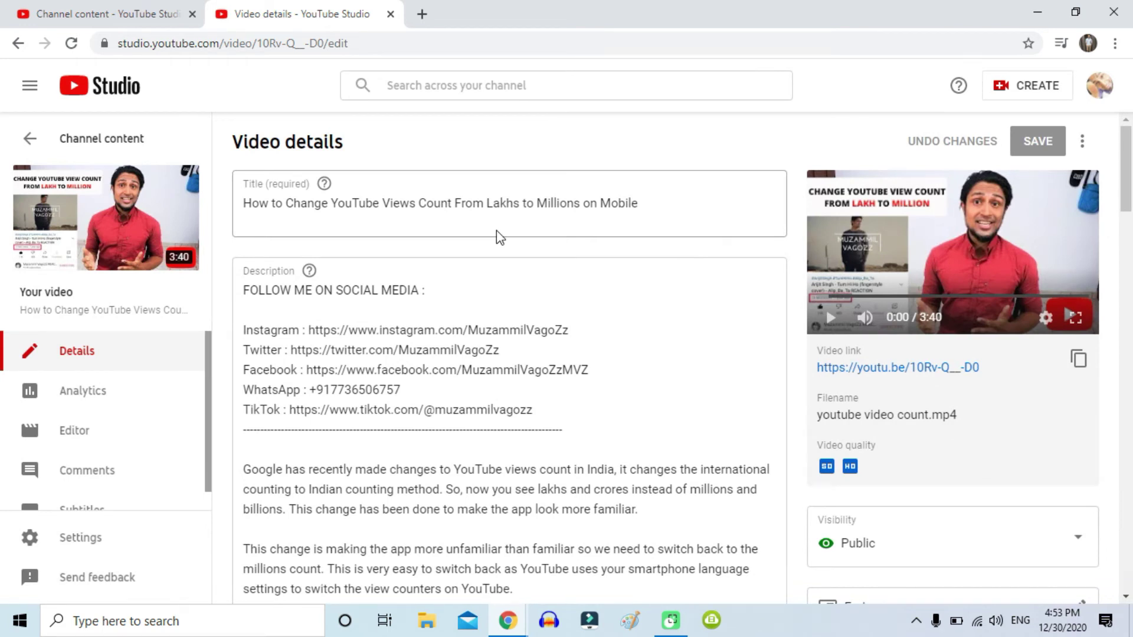
pyautogui.scroll(-15, 497, 231)
pyautogui.scroll(-7, 497, 231)
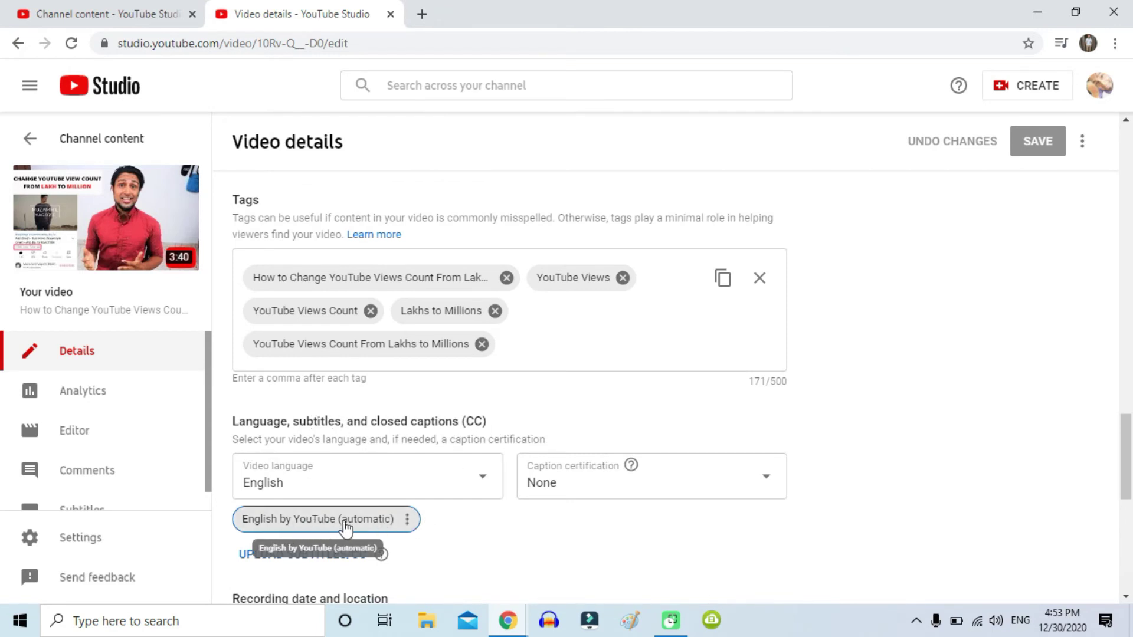
pyautogui.click(408, 519)
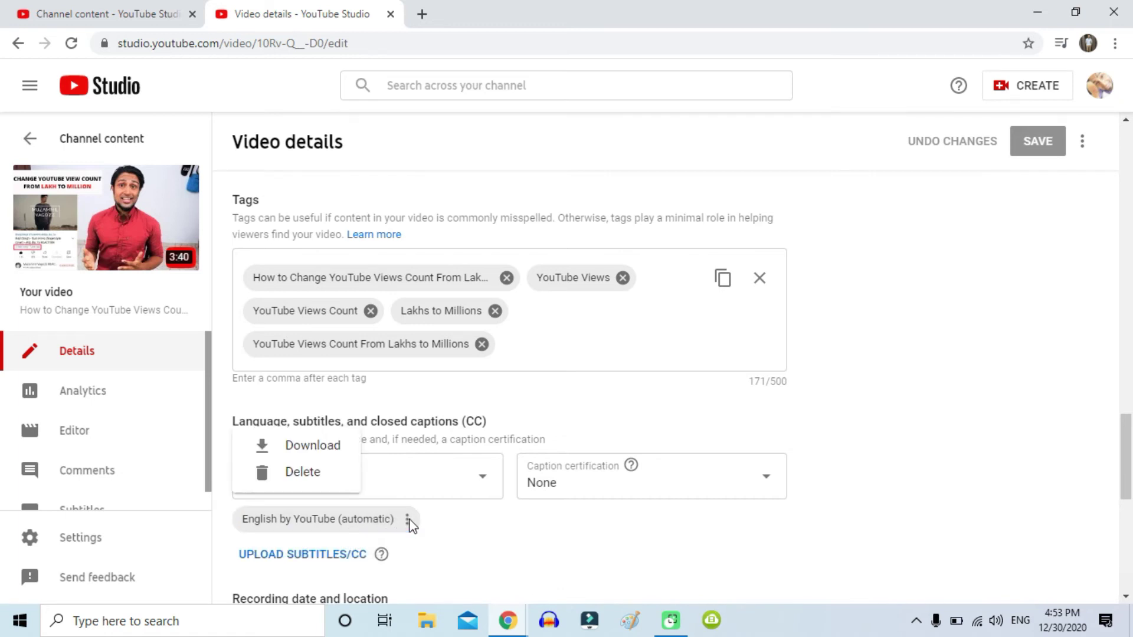
pyautogui.click(317, 455)
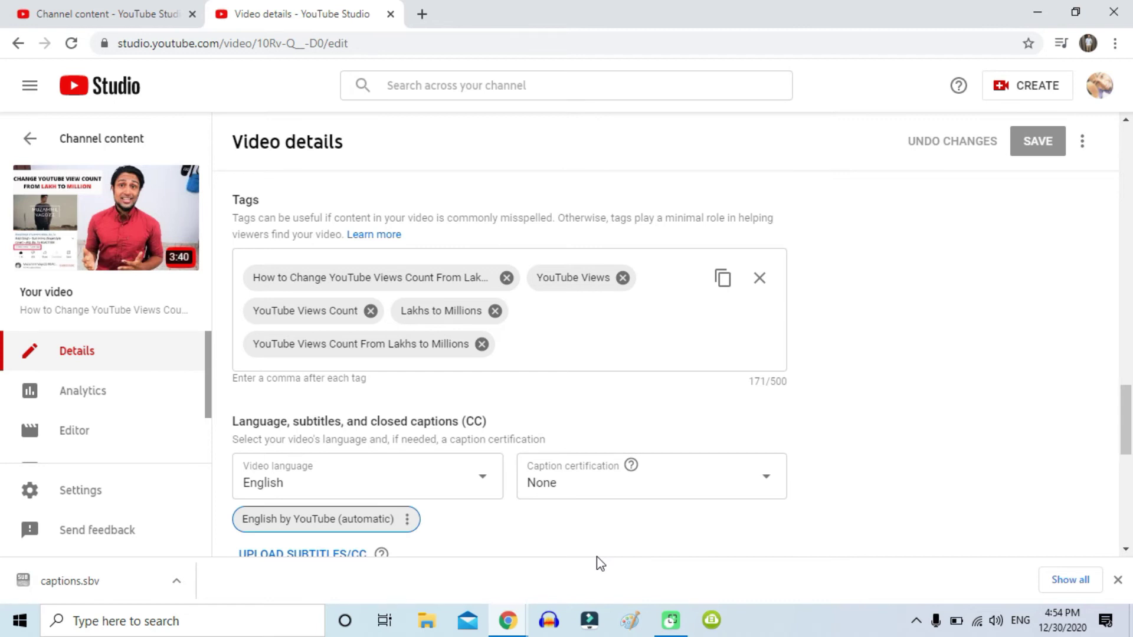
pyautogui.click(176, 583)
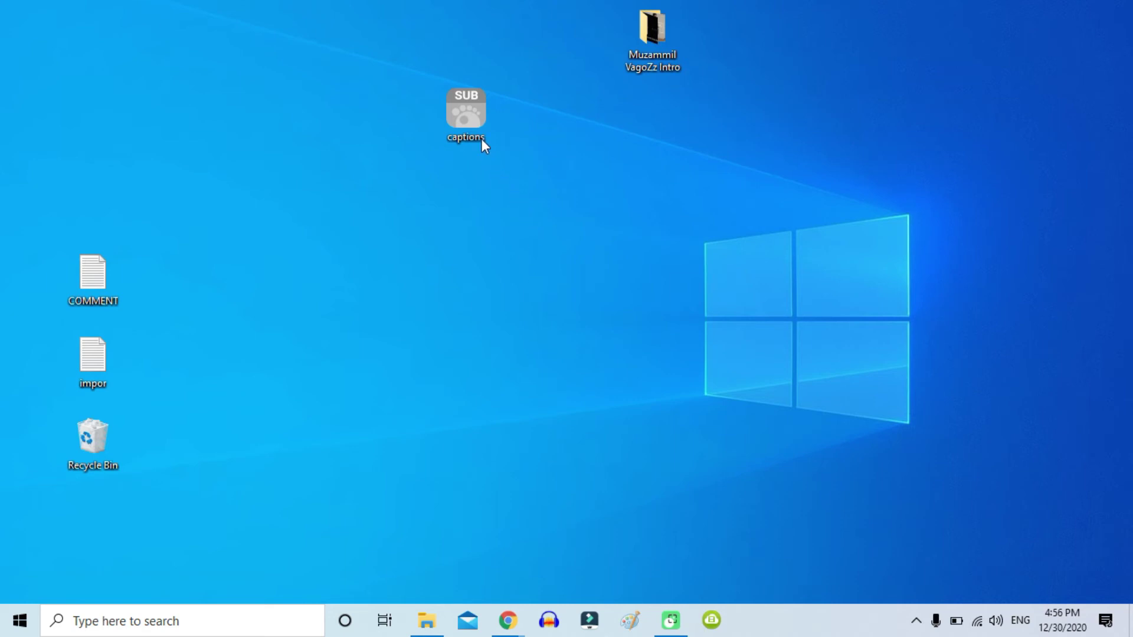
# Open captions.sbv from the desktop with Notepad
pyautogui.moveTo(472, 115)
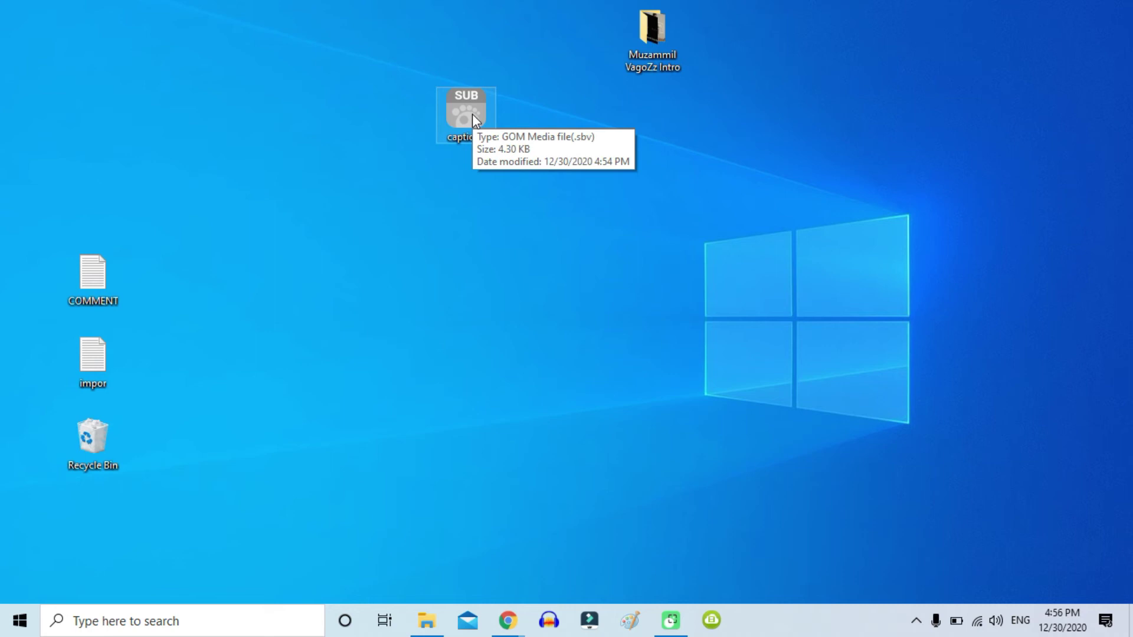
pyautogui.rightClick(472, 114)
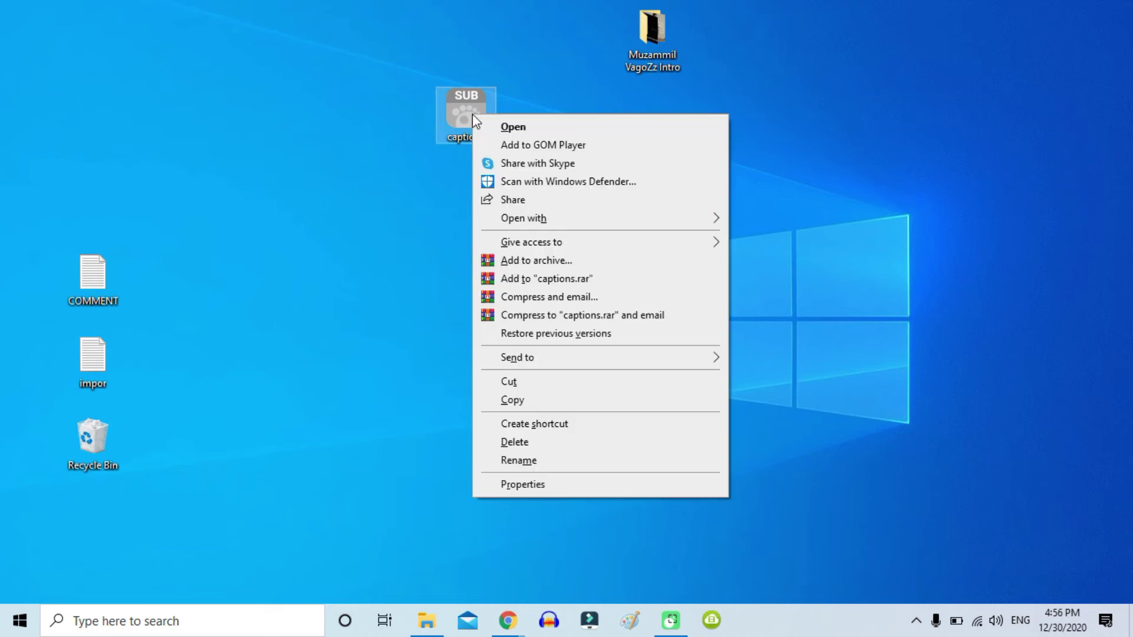
pyautogui.moveTo(546, 216)
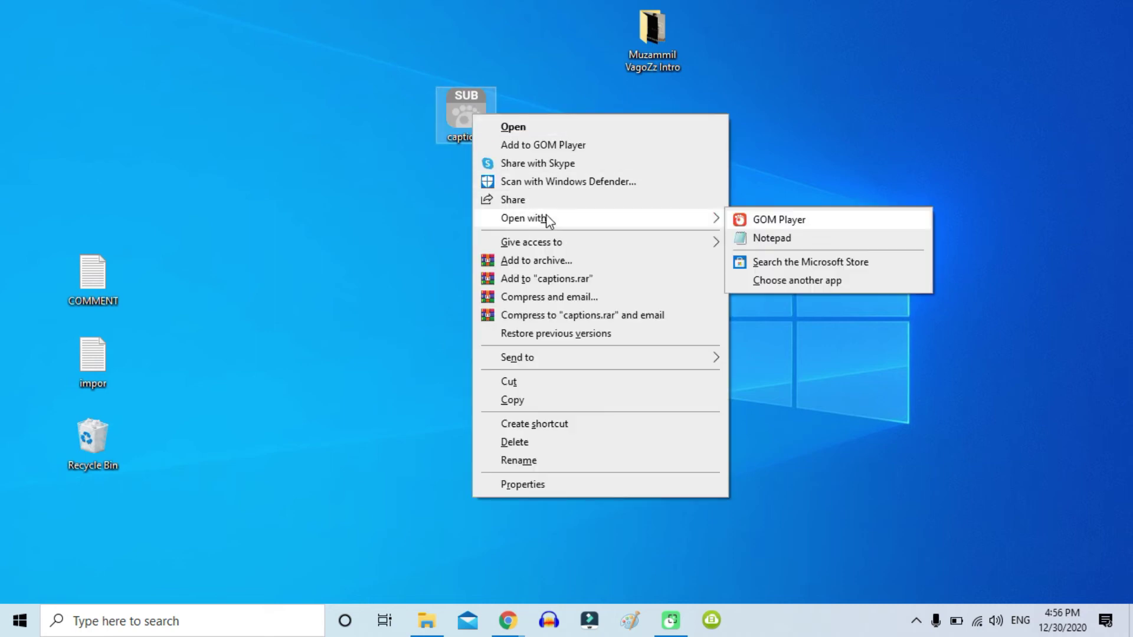
pyautogui.click(775, 242)
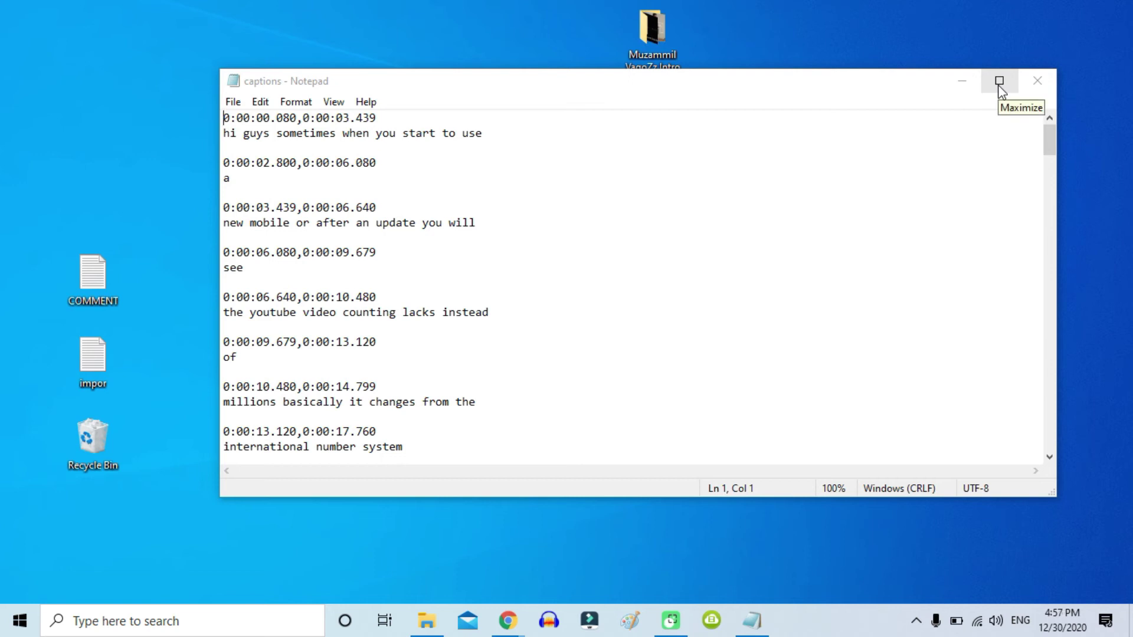
# Replace 'sometimes when you start to use' after 'hi guys' with 'hon.n.' and save
pyautogui.moveTo(405, 118); pyautogui.dragTo(177, 104)
pyautogui.moveTo(486, 133); pyautogui.dragTo(224, 136)
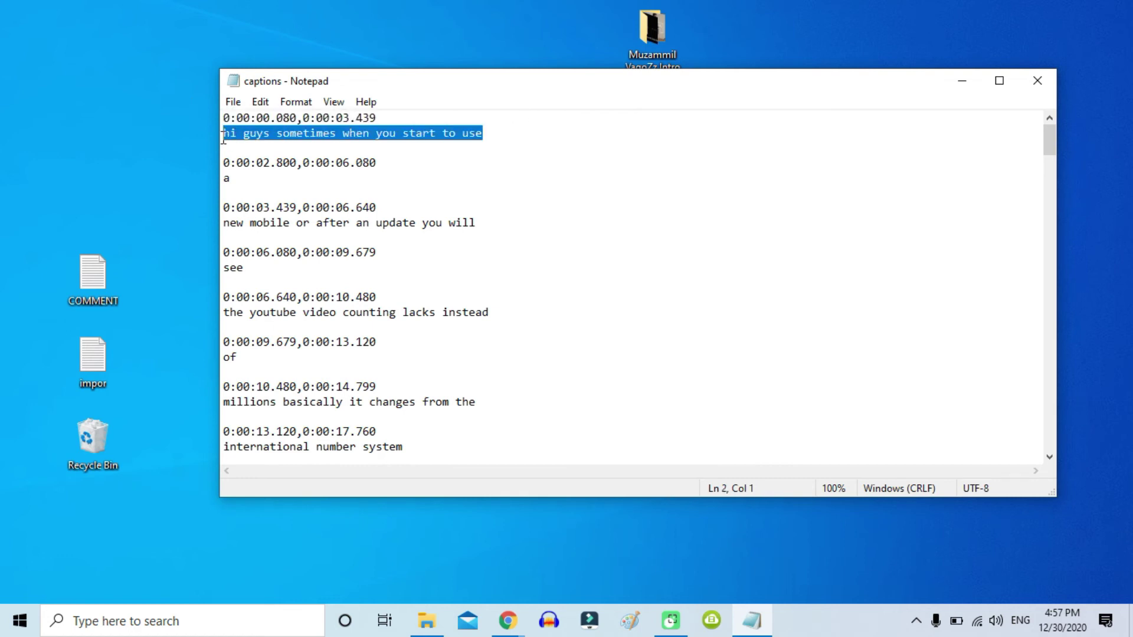
pyautogui.click(300, 132)
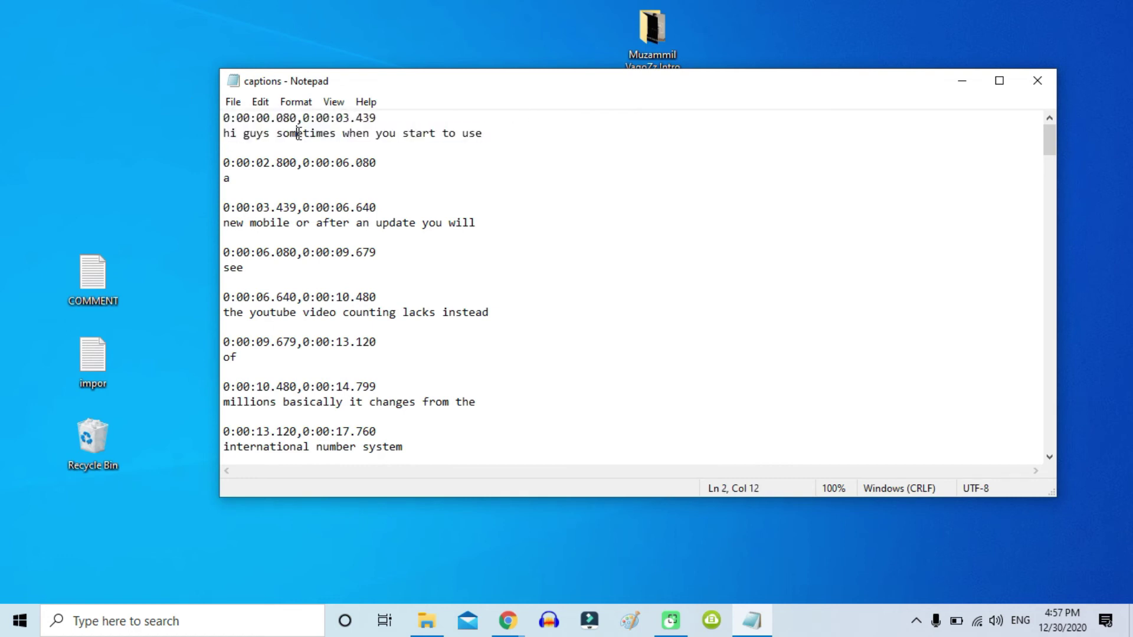
pyautogui.click(278, 135)
pyautogui.moveTo(279, 133); pyautogui.dragTo(515, 131)
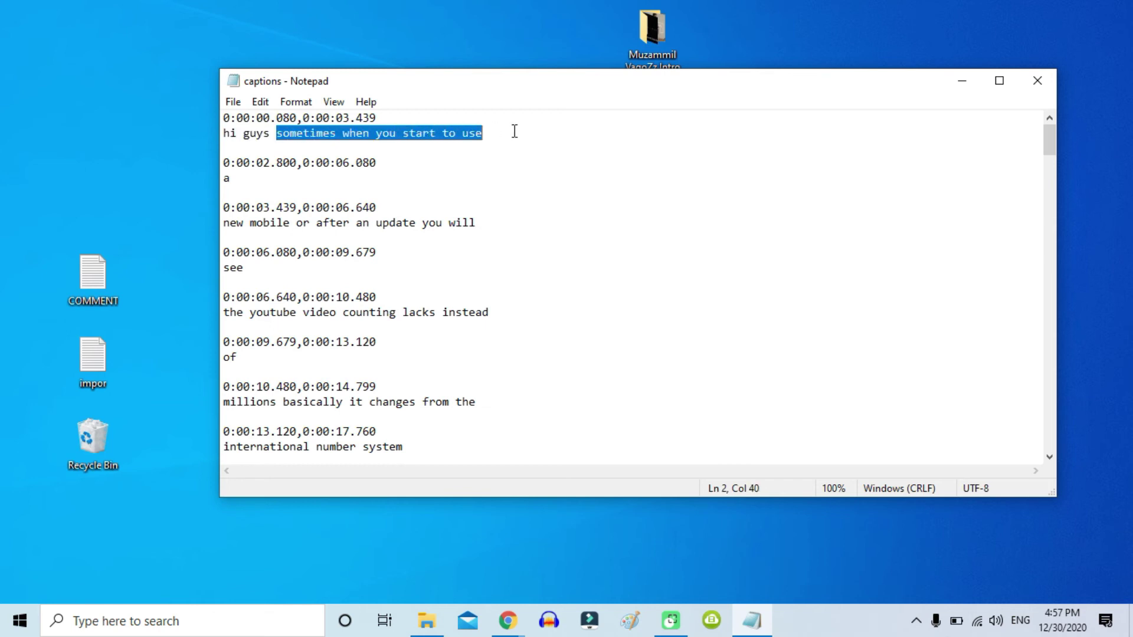
pyautogui.write('hon.n.')
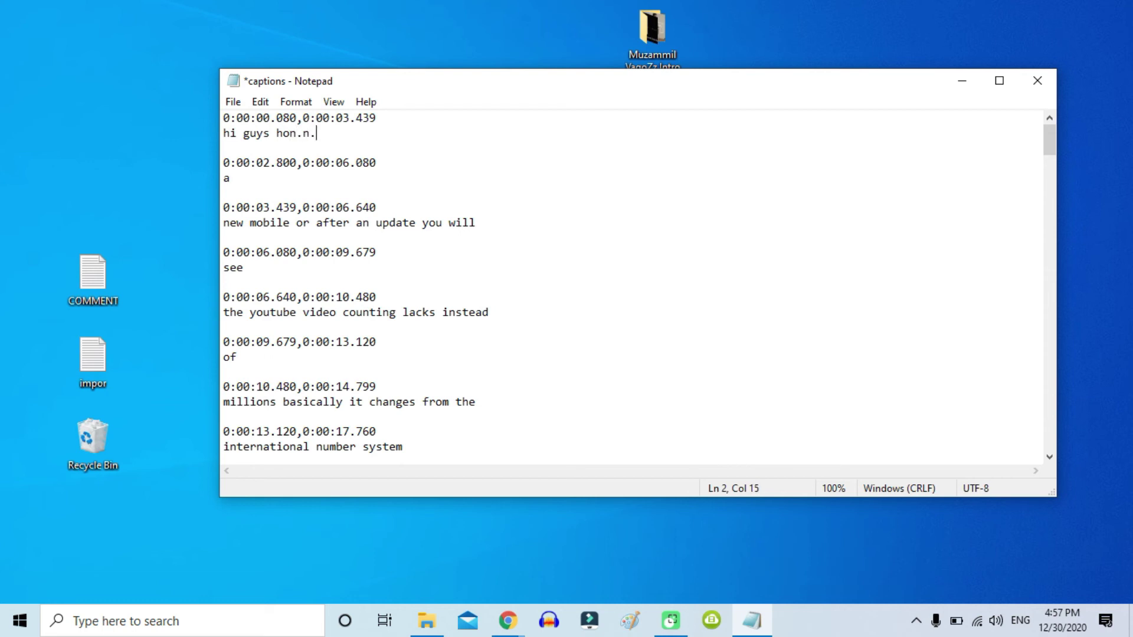
pyautogui.click(233, 104)
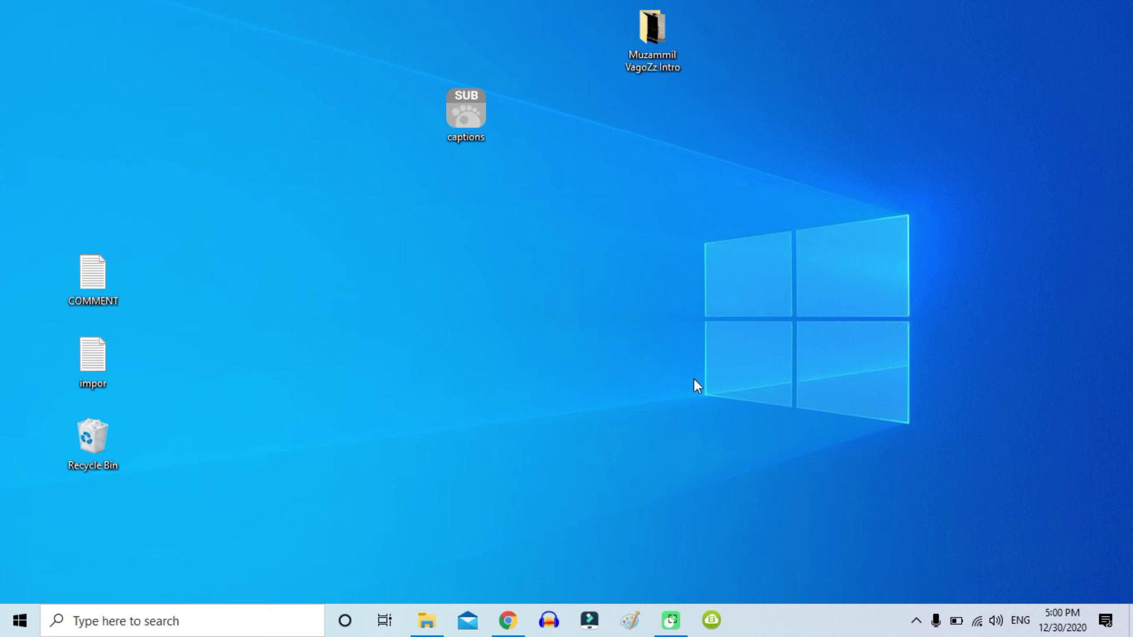
# Upload the edited captions file from the Desktop as a With timing subtitle file
pyautogui.click(507, 620)
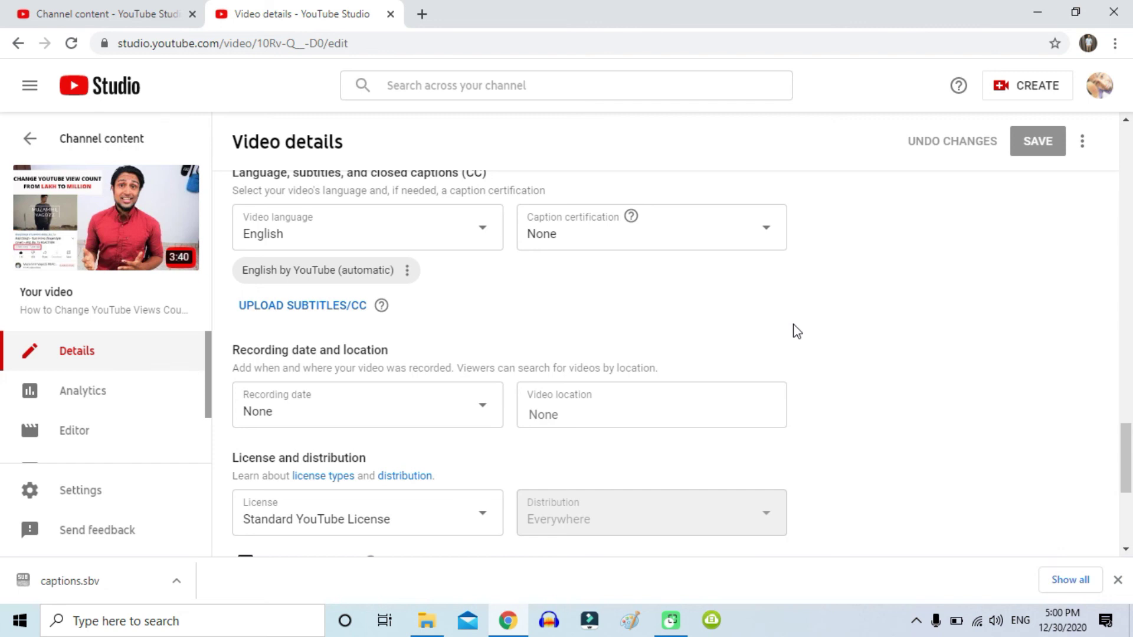
pyautogui.click(328, 308)
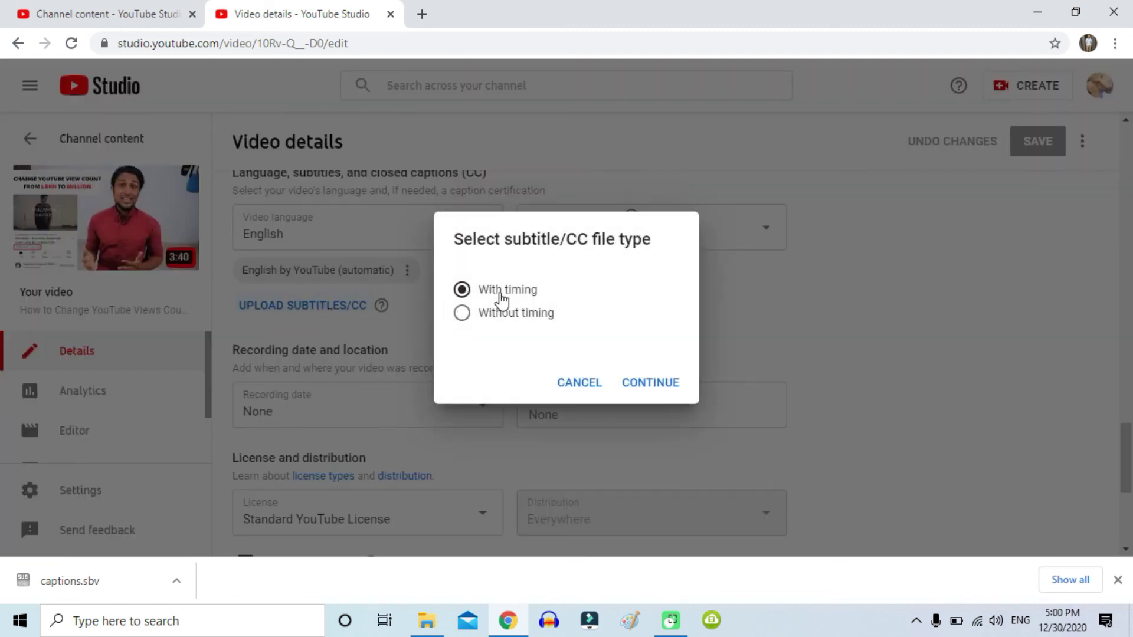
pyautogui.click(666, 385)
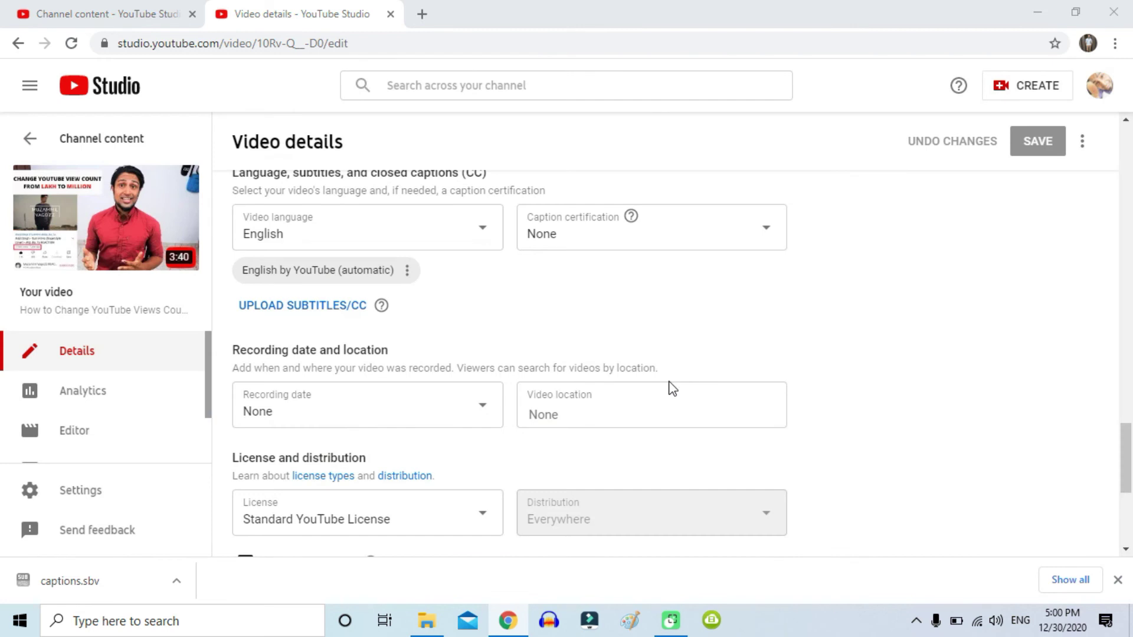
pyautogui.click(94, 165)
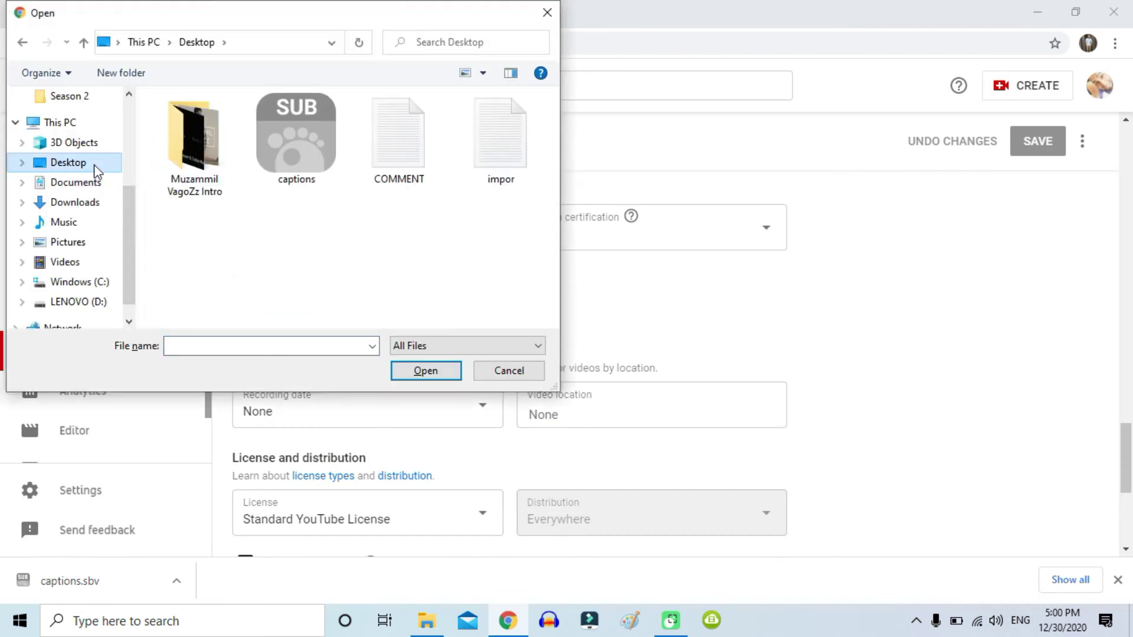
pyautogui.click(328, 155)
pyautogui.click(441, 372)
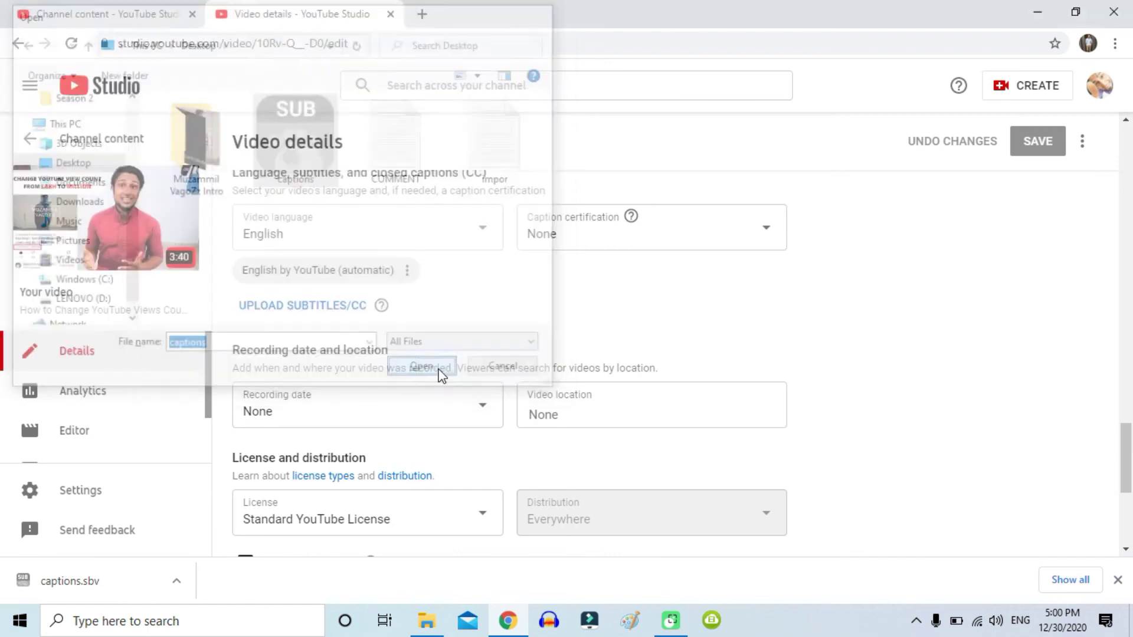